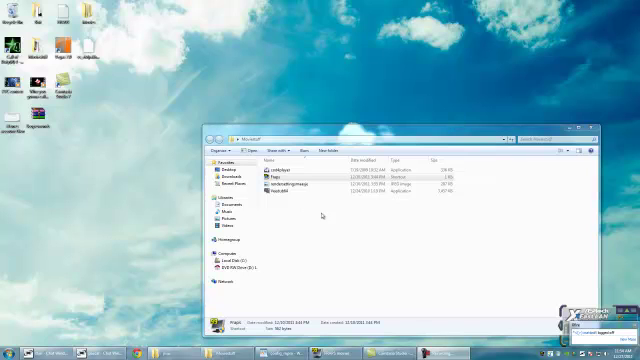
Step: Bring up config_mp.cfg in WordPad and highlight the bind F12 "toggle timescale 0.25 1" line
click(297, 352)
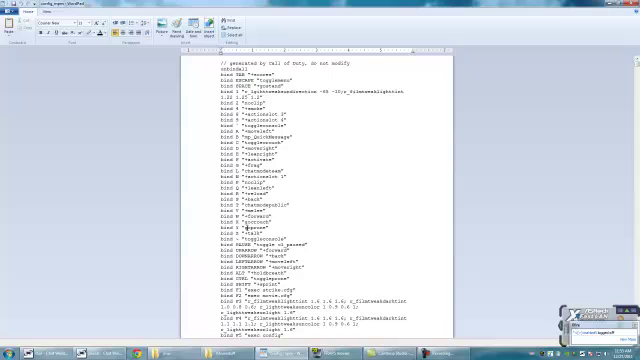
scroll(320, 200, down, 5)
scroll(320, 200, down, 5)
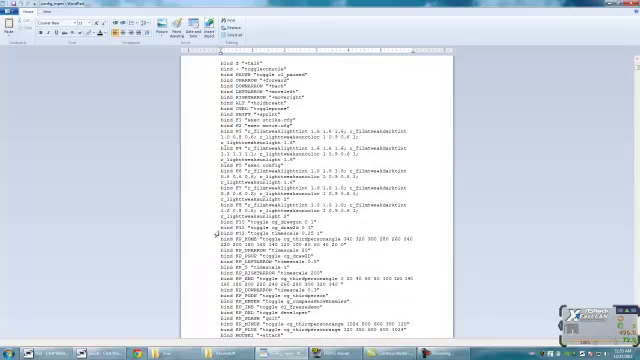
drag(221, 232, 325, 233)
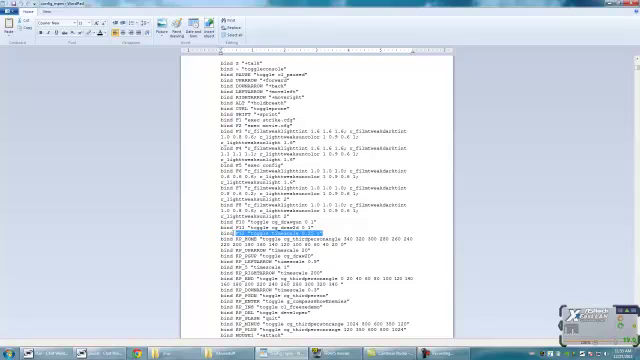
click(233, 233)
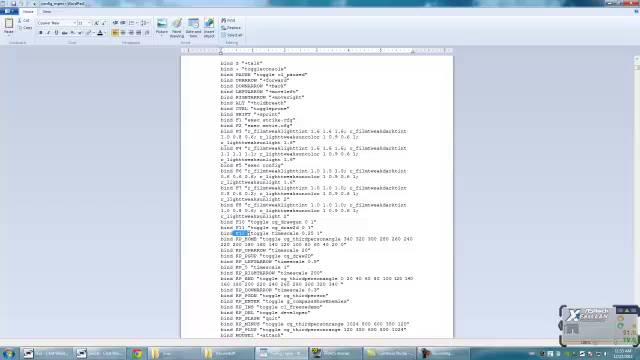
click(247, 233)
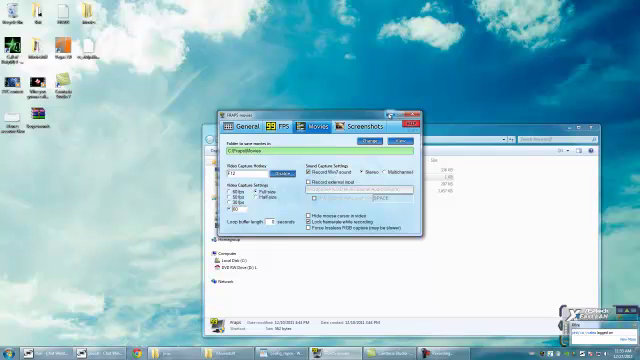
Step: Close Fraps and switch to the Call of Duty 4 profile config folder window
click(412, 118)
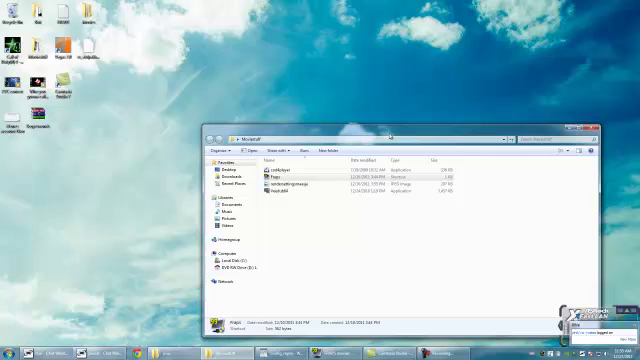
drag(363, 267, 286, 172)
click(280, 170)
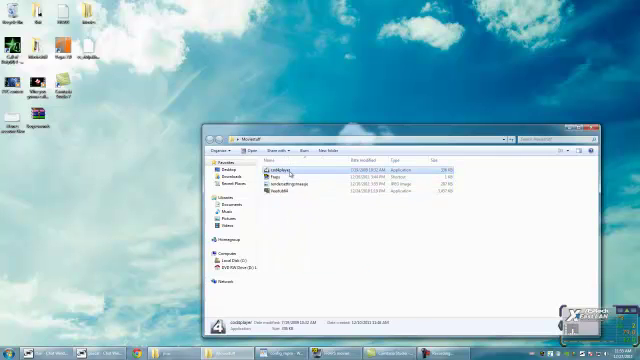
key(super+d)
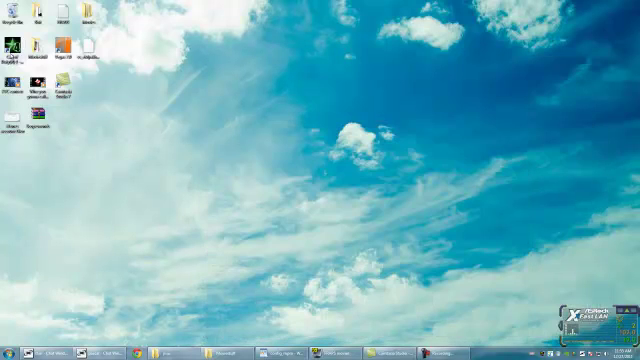
click(182, 352)
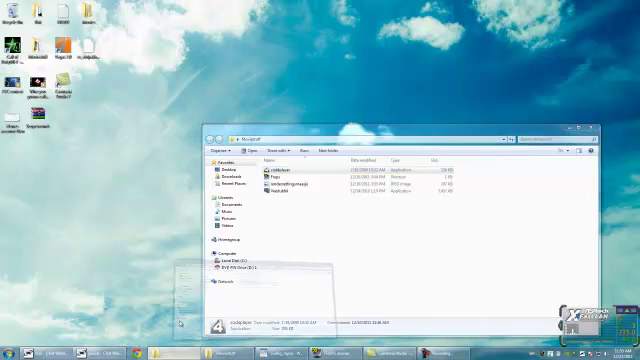
click(182, 300)
Step: Rename config_mp and the second config file, then return to the MovieStuff folder
right_click(276, 176)
click(300, 272)
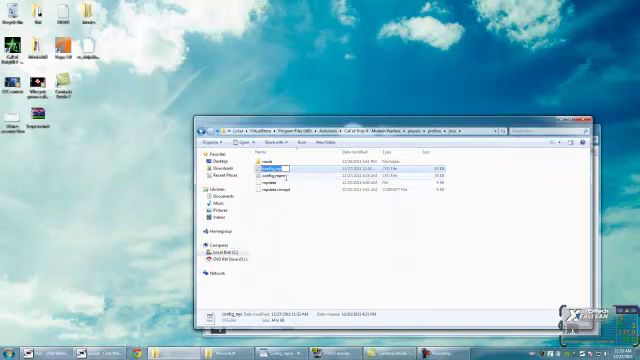
click(275, 175)
right_click(275, 175)
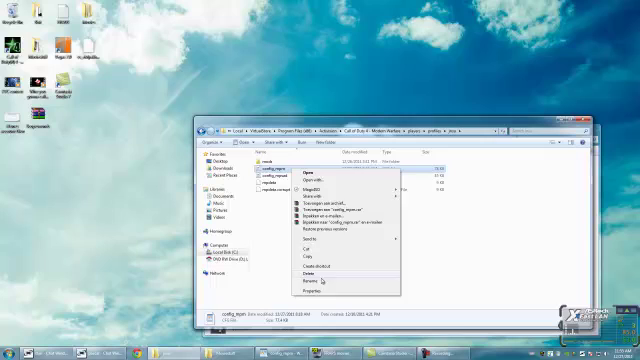
click(322, 281)
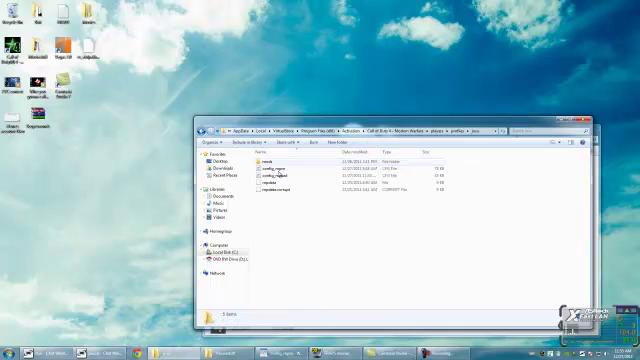
right_click(275, 175)
click(300, 272)
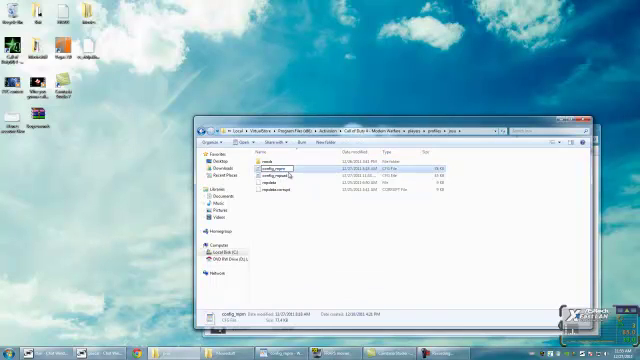
click(225, 353)
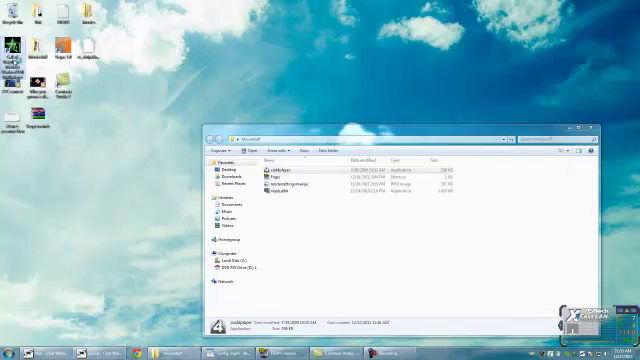
Step: Launch Call of Duty 4 with Promod on the Strike map, joining Defence as Sniper
double_click(13, 60)
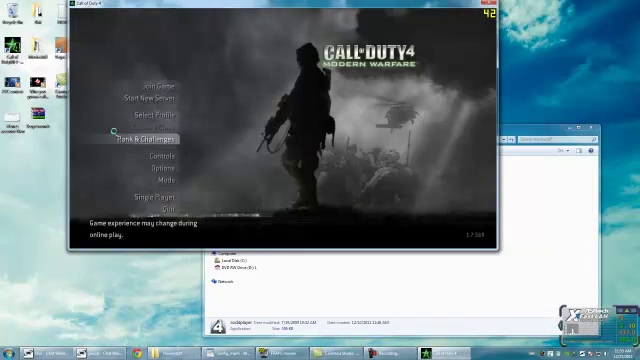
click(165, 178)
double_click(233, 60)
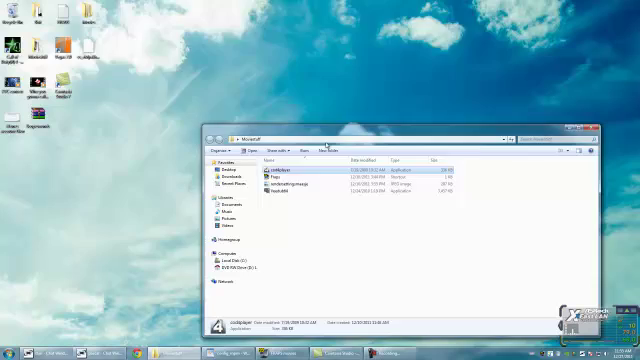
text(devmap mp_cra)
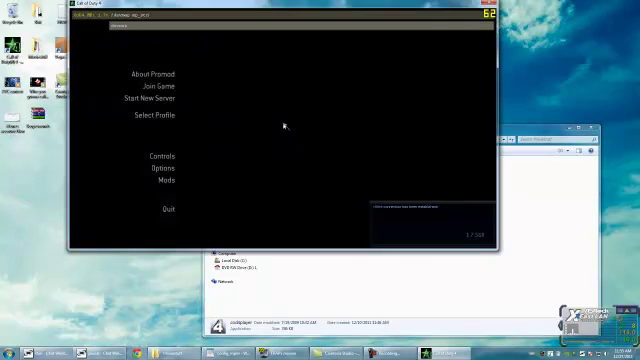
key(Return)
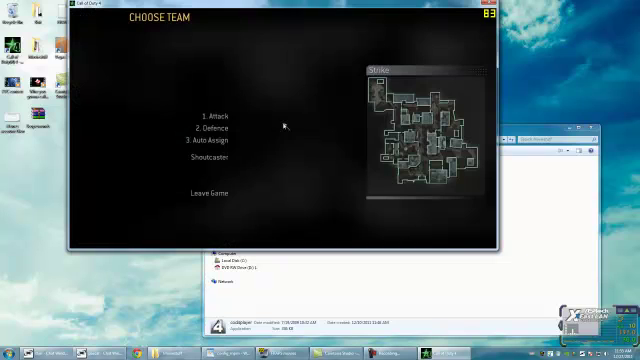
click(207, 126)
click(162, 78)
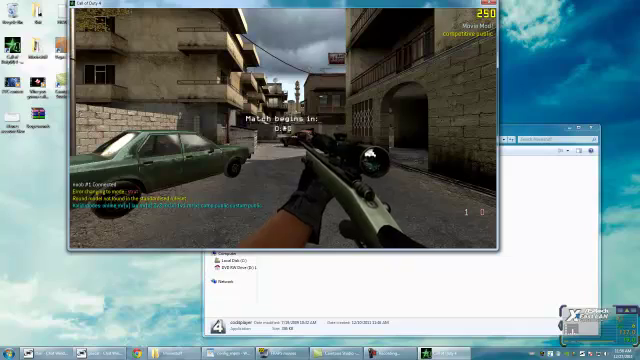
Step: Check the sound options in the pause menu, then resume the match
key(Escape)
click(208, 137)
click(214, 55)
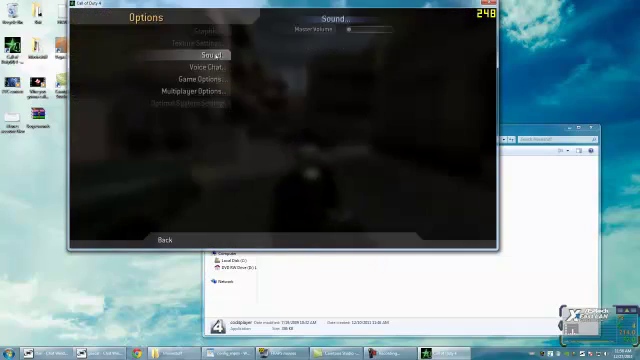
key(Escape)
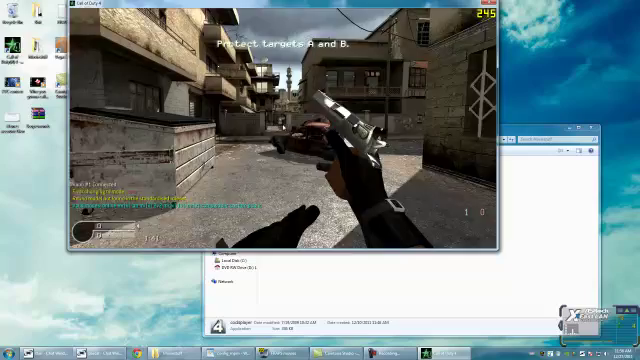
Step: Walk down the street into the courtyard, reloading and switching to the rifle
key(w)
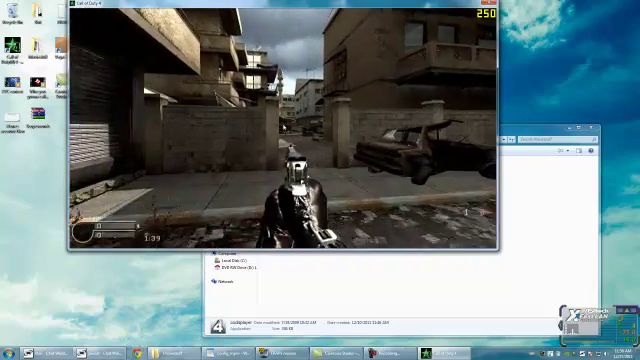
key(w)
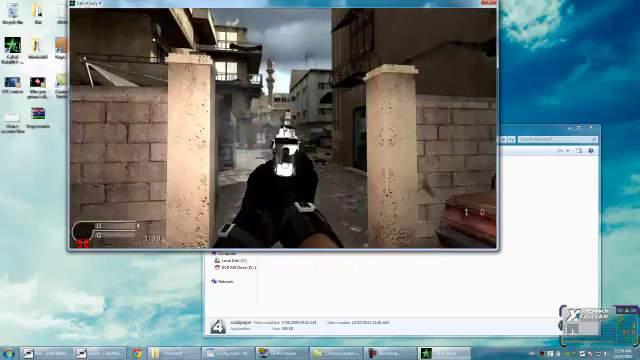
key(w)
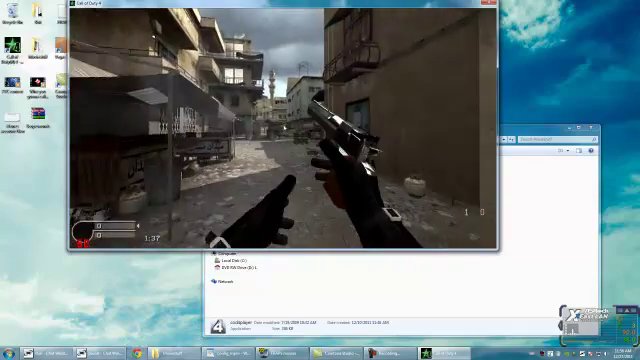
key(w)
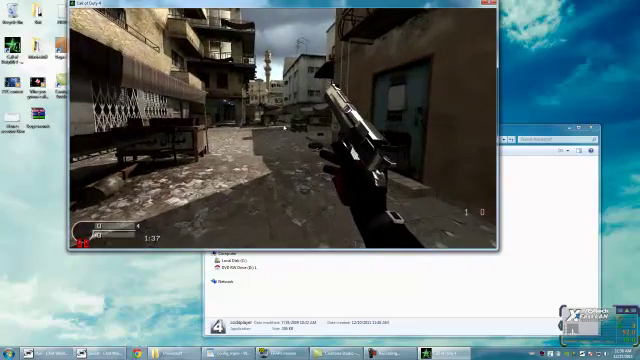
key(w)
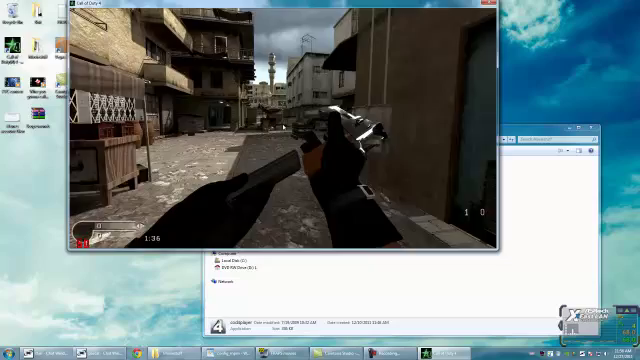
key(w)
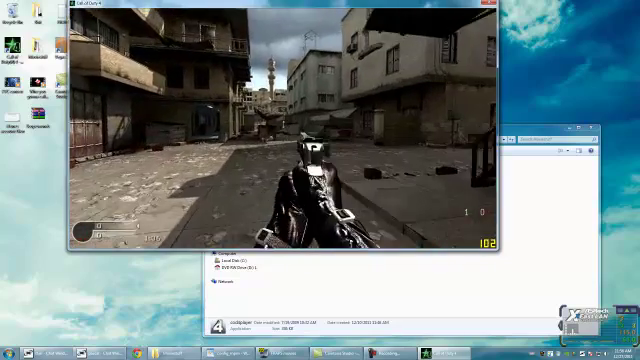
Step: Quit the game and open the Fraps Movies folder showing the recorded clip
key(alt+F4)
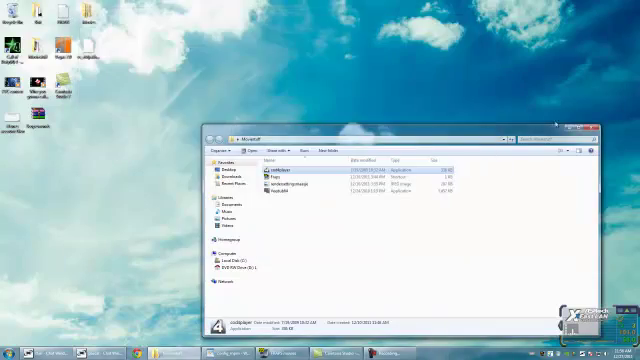
click(573, 147)
click(263, 352)
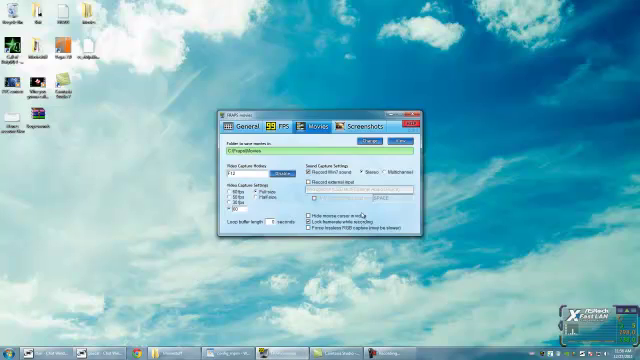
click(315, 352)
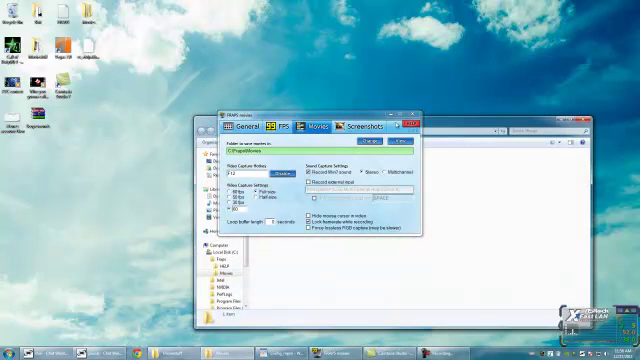
click(270, 175)
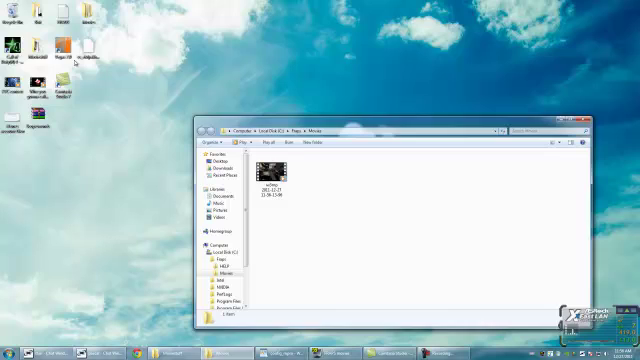
click(400, 230)
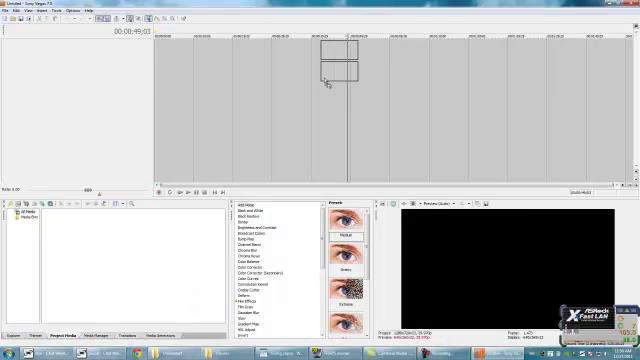
Step: Drag the recorded gameplay clip onto the Vegas timeline and play it back
drag(270, 172, 328, 64)
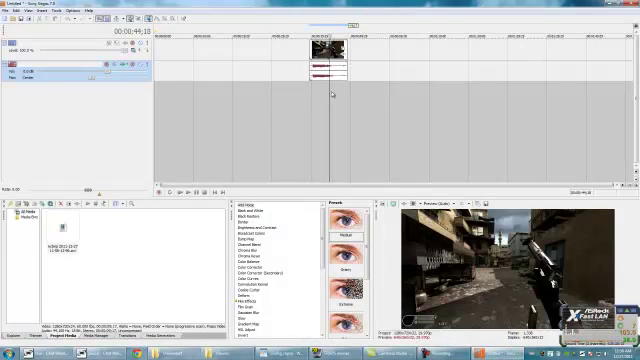
click(198, 192)
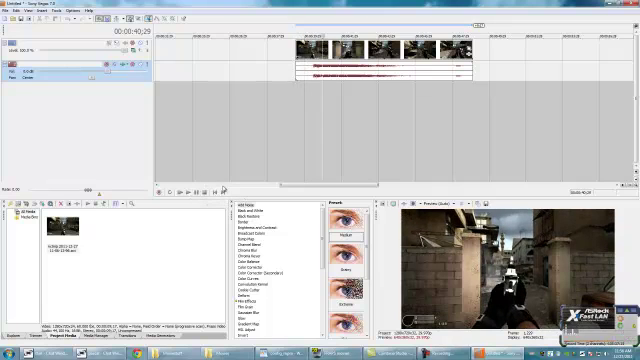
click(313, 105)
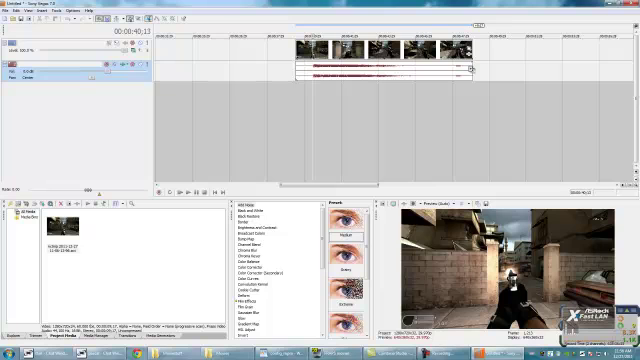
scroll(310, 70, down, 3)
scroll(310, 70, down, 2)
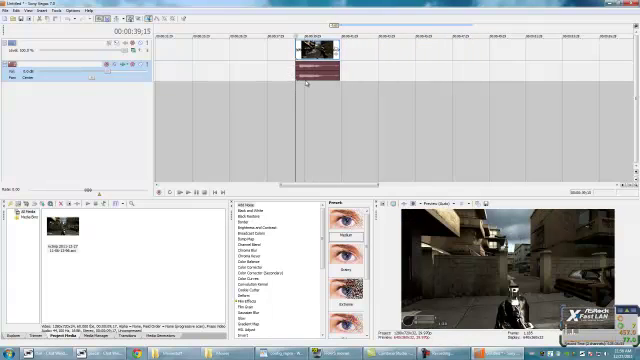
Step: Confirm time-stretch settings in the audio event's Properties
right_click(311, 72)
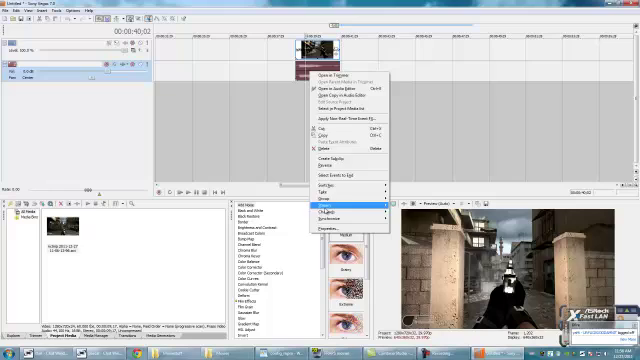
click(345, 205)
right_click(298, 70)
click(330, 204)
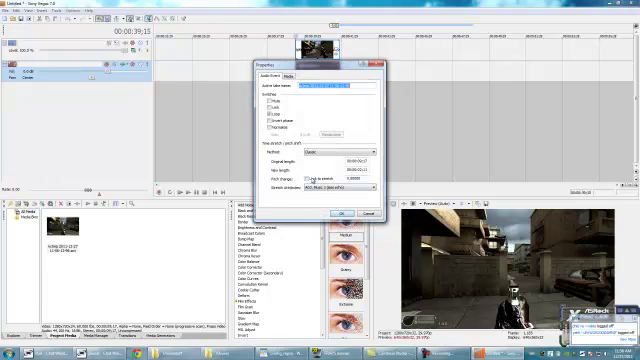
click(340, 213)
scroll(320, 120, up, 3)
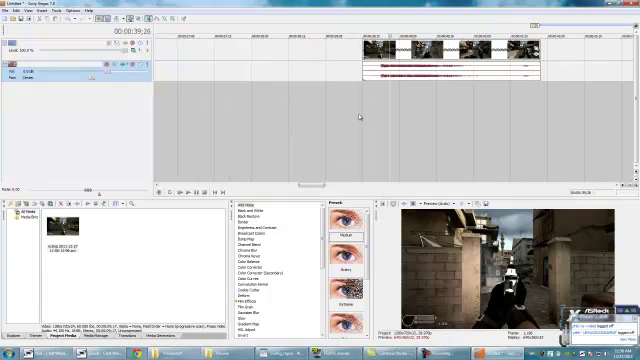
click(188, 192)
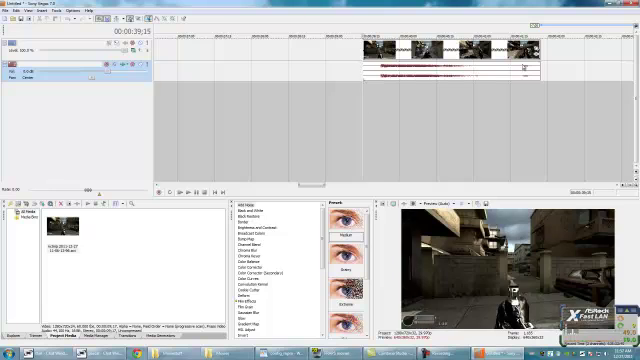
scroll(392, 97, down, 3)
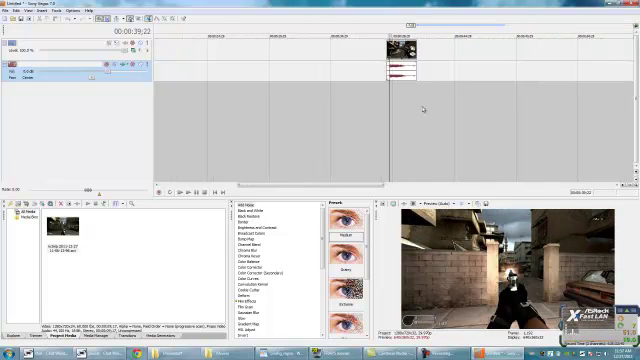
scroll(425, 105, up, 4)
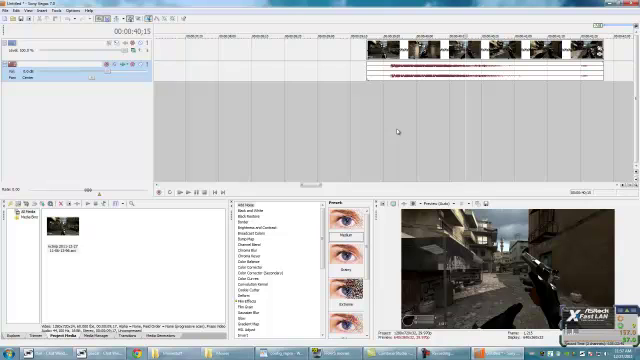
click(533, 79)
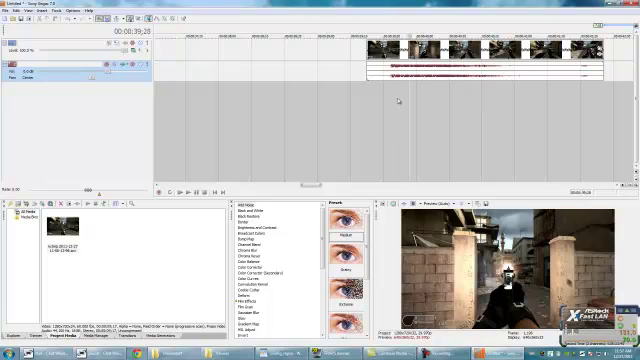
drag(398, 100, 392, 100)
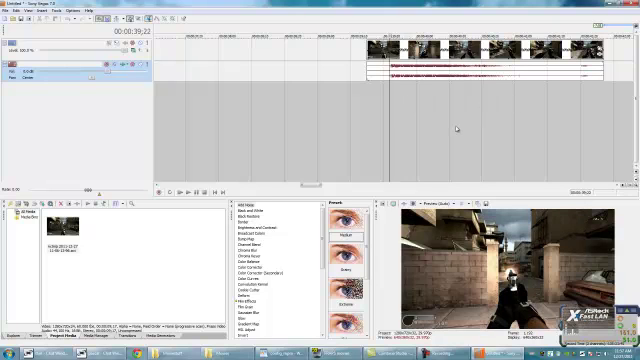
key(space)
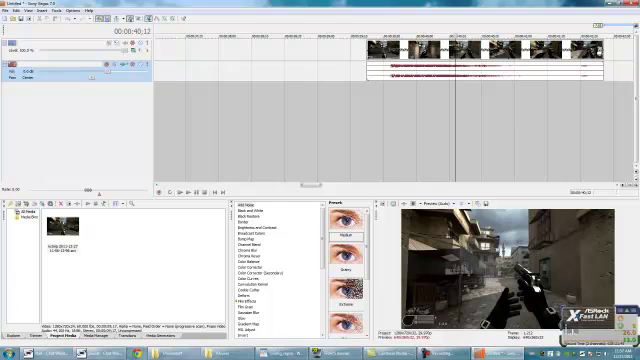
Step: In Event Pan/Crop, apply a letterbox framing preset and reshape the crop frame to letterbox
click(423, 86)
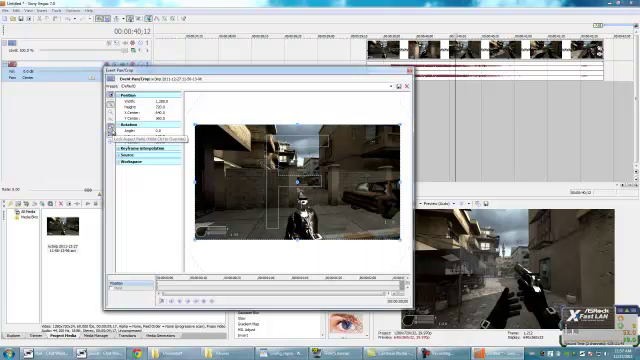
click(390, 86)
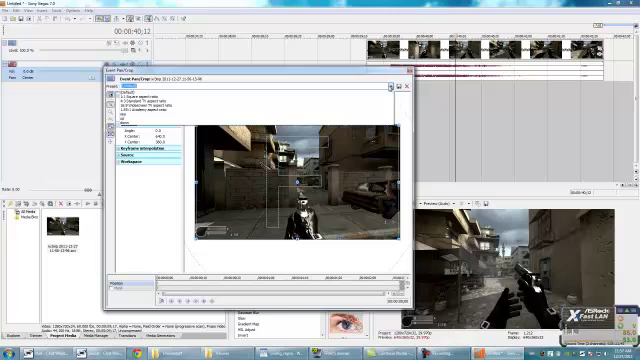
click(318, 113)
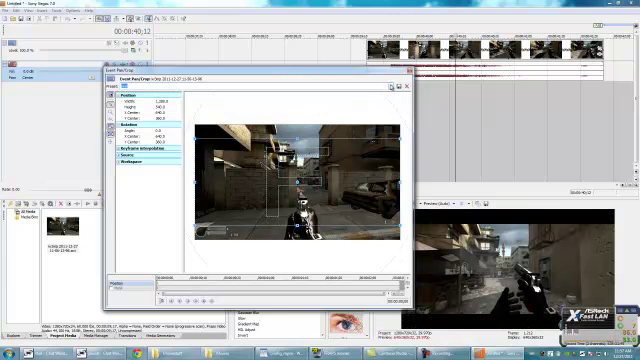
click(390, 86)
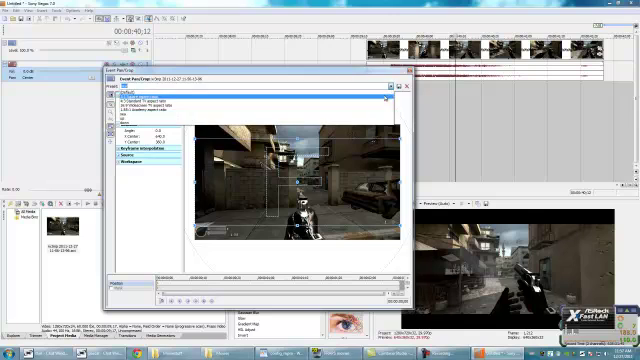
click(300, 100)
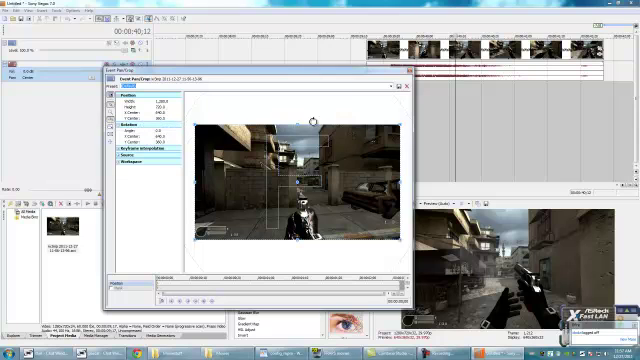
drag(300, 121, 300, 133)
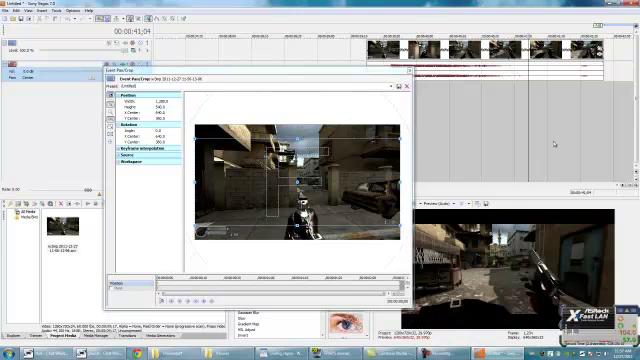
Step: Close Pan/Crop and apply Magic Bullet Looks to the video track
click(405, 86)
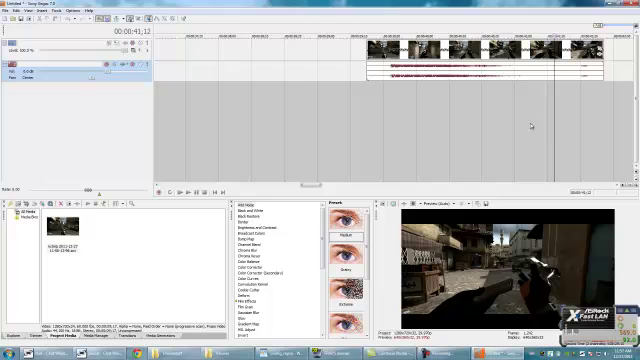
scroll(273, 265, down, 3)
scroll(270, 270, down, 3)
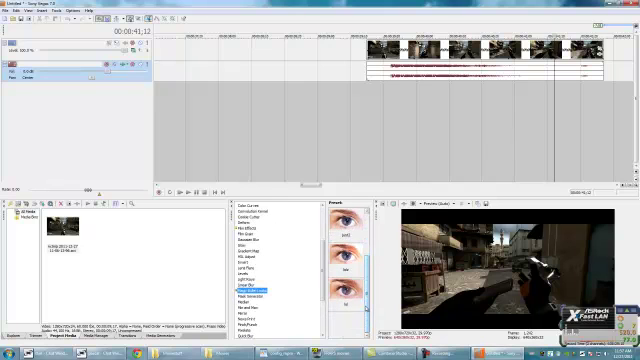
click(252, 290)
drag(252, 290, 60, 70)
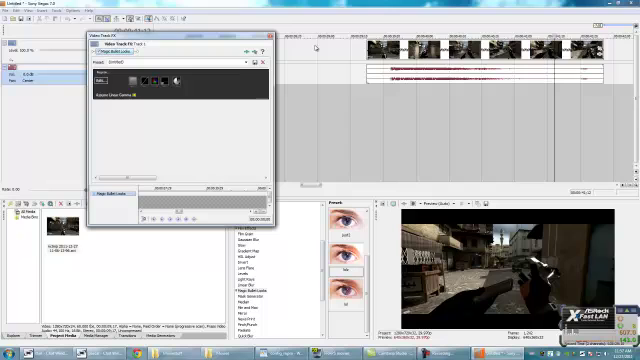
click(262, 51)
Step: Drag a time selection on the timeline limited to the clip
click(418, 93)
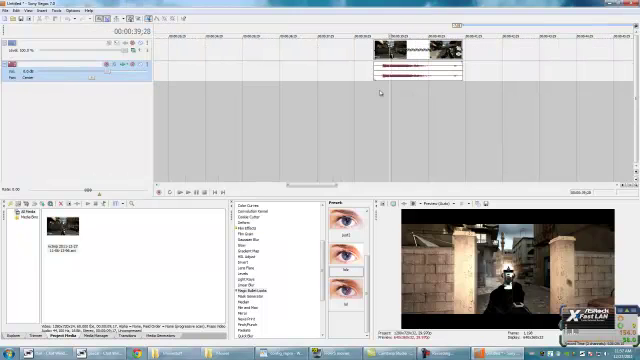
click(374, 93)
mouse_move(381, 103)
mouse_down()
mouse_move(161, 105)
mouse_move(169, 102)
mouse_up()
scroll(153, 102, down, 1)
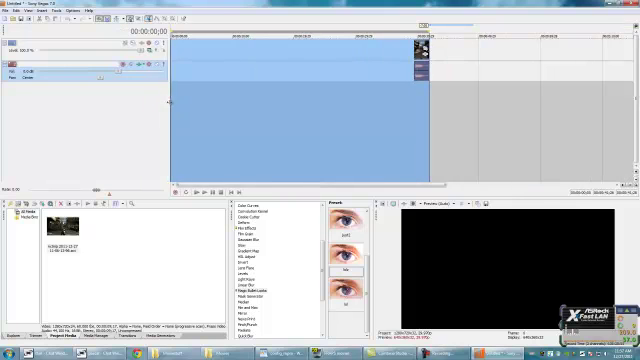
click(420, 100)
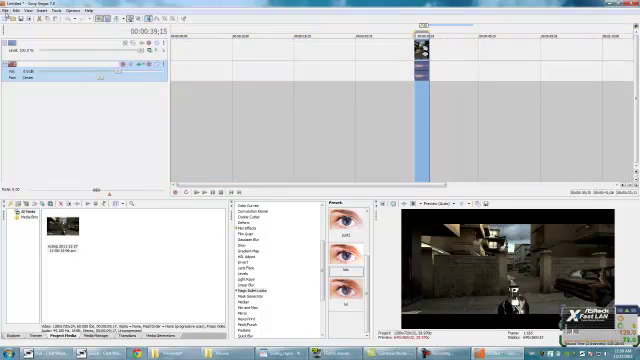
Step: Render As MainConcept AVC/AAC MP4 with a custom template, saved to the Desktop
click(6, 9)
click(22, 74)
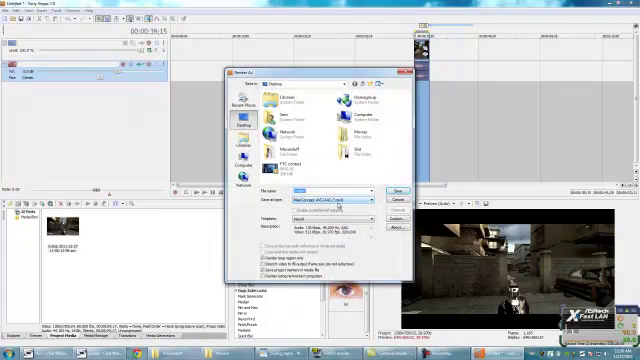
click(394, 227)
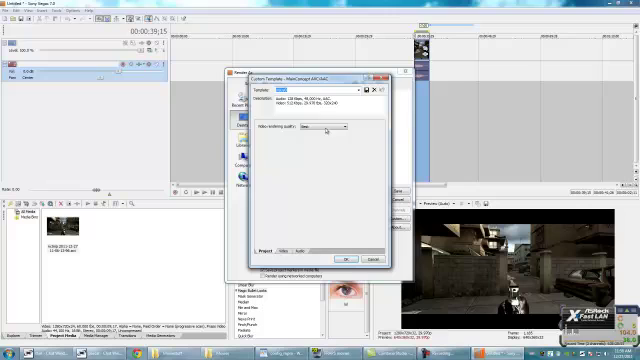
click(284, 251)
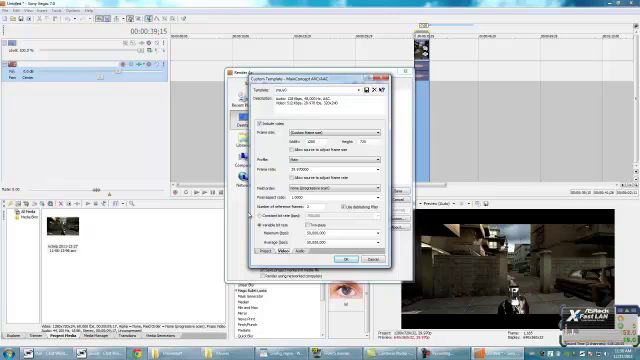
click(265, 251)
click(285, 251)
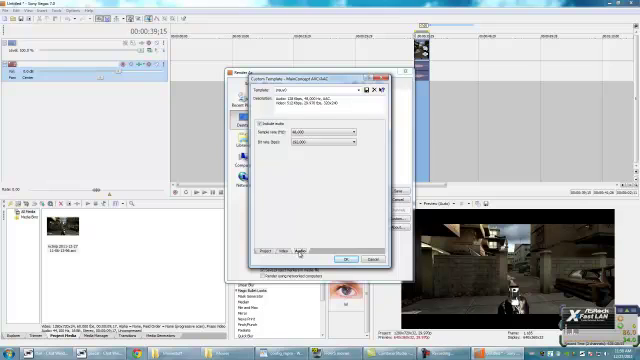
click(312, 251)
click(264, 251)
click(345, 258)
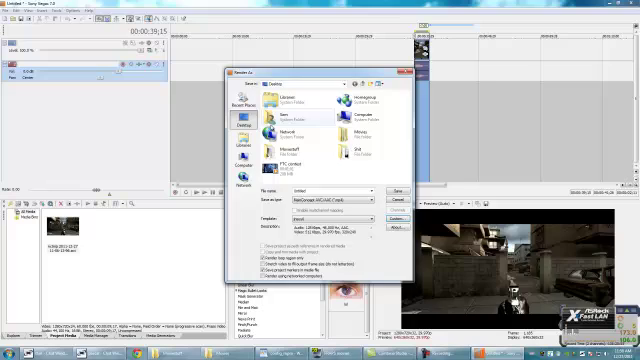
click(396, 190)
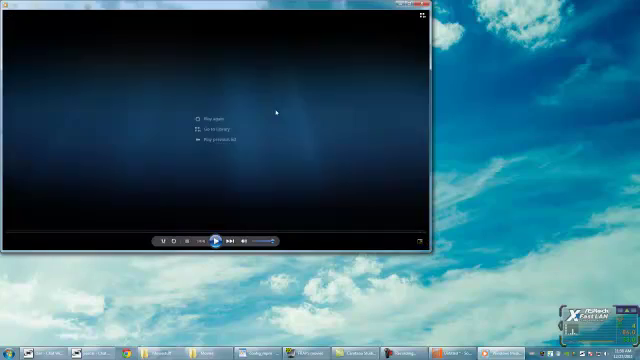
Step: Replay the rendered gameplay clip from the start in Windows Media Player
click(205, 124)
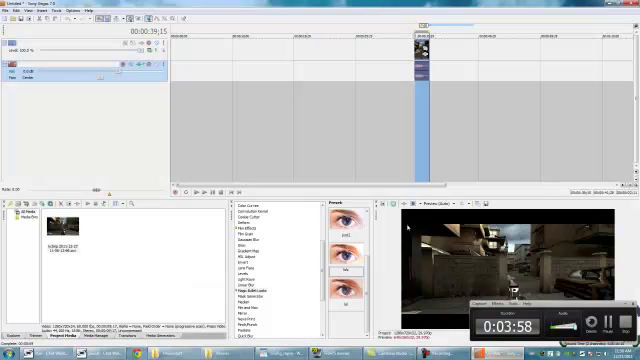
scroll(404, 142, up, 3)
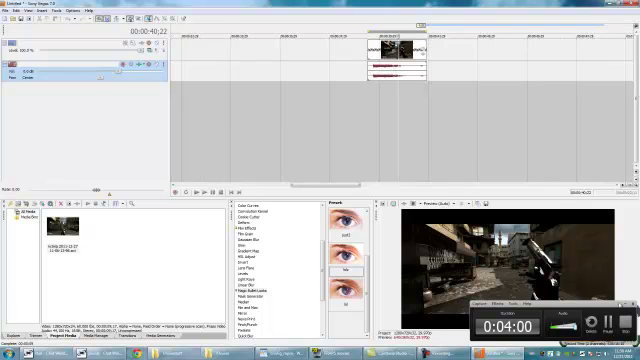
Step: Try a time region over the clip, clear it, and reposition the playhead inside the clip
mouse_move(407, 124)
mouse_down()
mouse_move(344, 110)
mouse_move(391, 100)
mouse_up()
click(368, 104)
click(433, 103)
click(433, 158)
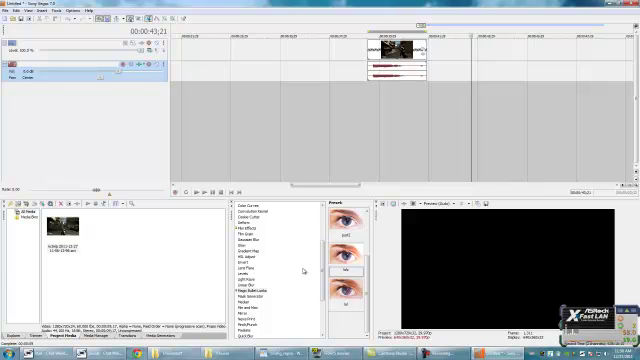
click(393, 119)
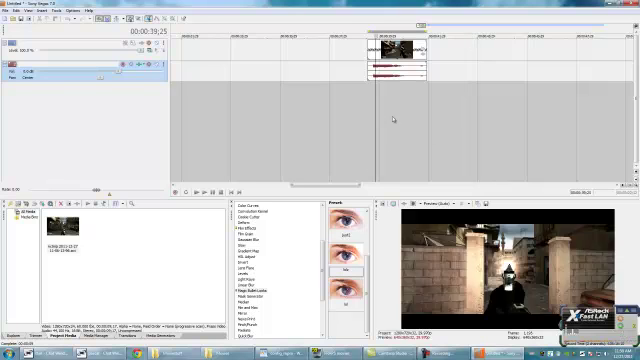
click(401, 120)
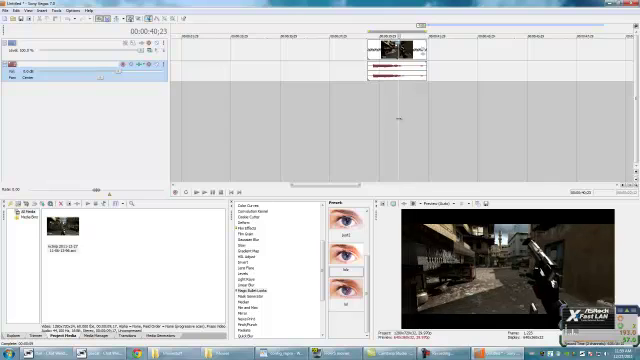
Step: Drag a loop region across the ruler spanning the game clip
double_click(398, 118)
click(398, 118)
double_click(398, 118)
click(398, 118)
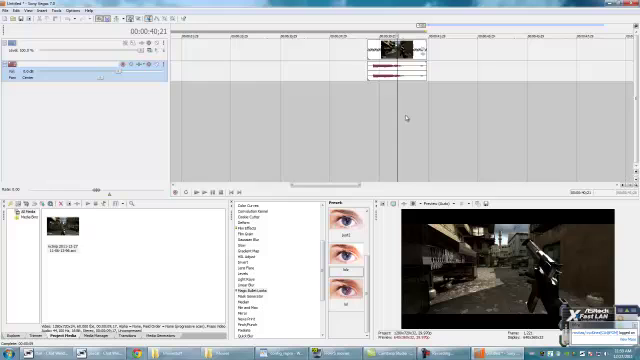
scroll(398, 114, up, 2)
scroll(448, 131, down, 2)
drag(430, 112, 370, 112)
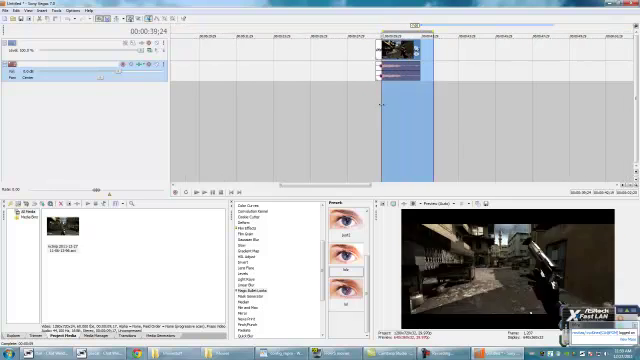